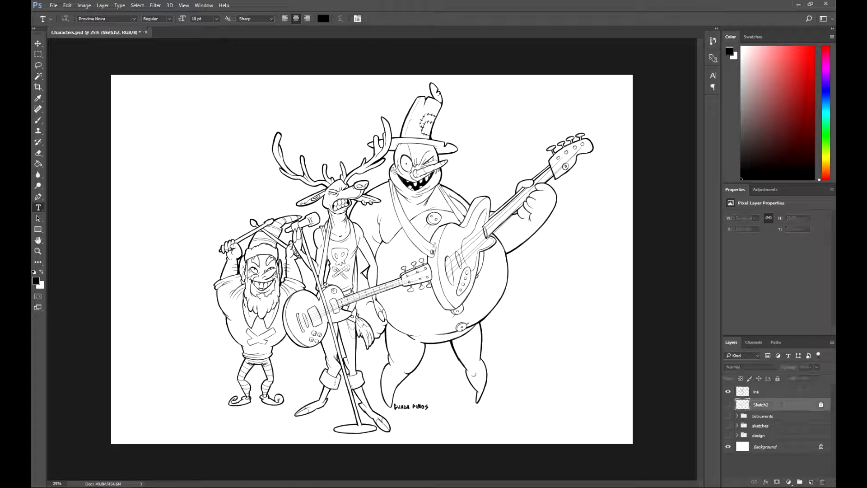
Add a new layer directly beneath the ink layer and name it "base".
left_click(811, 482, "ctrl")
double_click(760, 405)
type("base")
key("Return")
Set the foreground colour to salmon red #dc735e and get the Brush tool ready.
key("i")
left_click(36, 280)
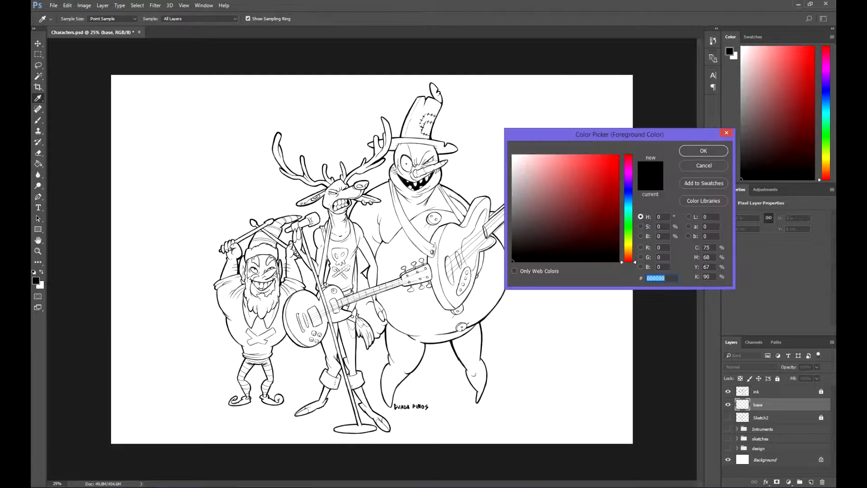
type("e67463")
key("Return")
key("b")
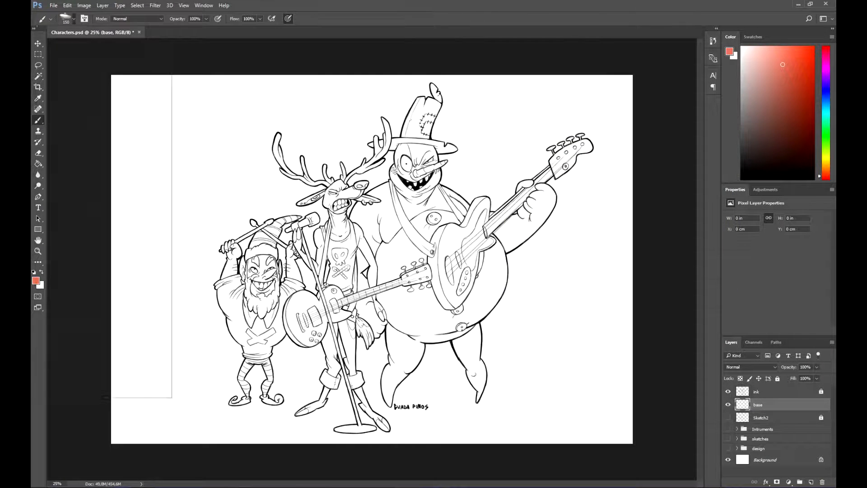
Choose a brush preset and roughly block in the elf, the singer's guitar and the reindeer's torso in salmon red.
left_click(74, 19)
scroll(99, 253, "up", 10)
left_click(101, 287)
left_click_drag(260, 281, 266, 323)
key("ctrl+plus")
mouse_move(217, 232)
left_mouse_down()
mouse_move(212, 357)
mouse_move(185, 271)
mouse_move(267, 348)
mouse_move(298, 361)
mouse_move(319, 235)
mouse_move(316, 357)
mouse_move(323, 180)
left_mouse_up()
left_click_drag(244, 217, 180, 398)
key("ctrl+plus")
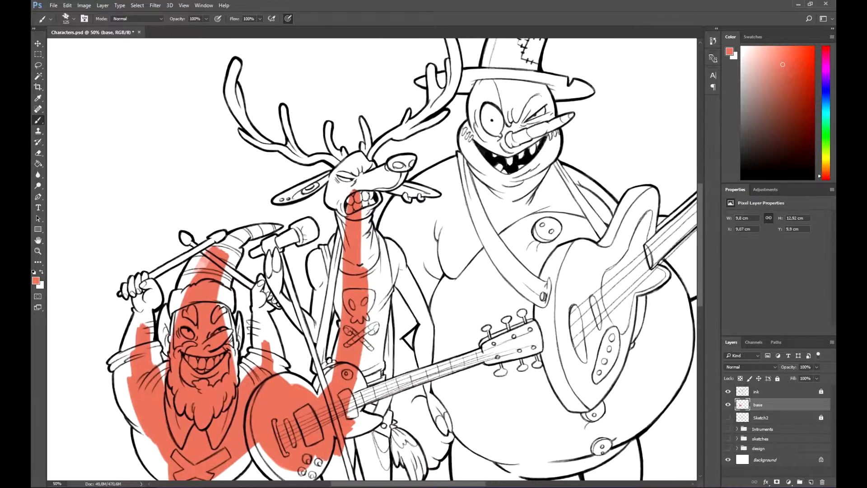
Reduce the brush size and fill the elf's raised hand and the drumstick it holds with salmon red.
key("bracketleft")
key("bracketleft")
key("bracketleft")
key("bracketleft")
key("bracketleft")
key("bracketleft")
mouse_move(142, 282)
left_mouse_down()
mouse_move(145, 309)
mouse_move(135, 283)
mouse_move(121, 293)
mouse_move(213, 240)
left_mouse_up()
key("bracketleft")
key("bracketleft")
key("bracketleft")
key("bracketleft")
key("bracketleft")
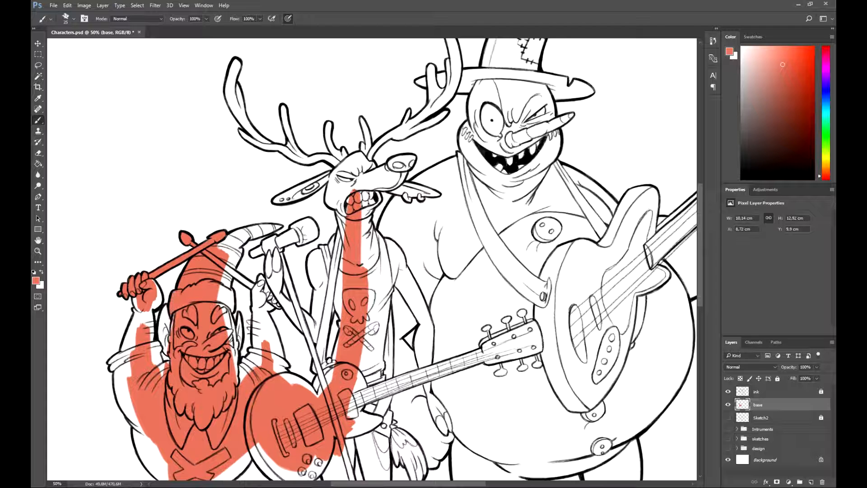
Select the characters' silhouette by picking the empty background on the ink layer with the Magic Wand and inverting the selection.
key("ctrl+minus")
key("ctrl+minus")
key("w")
left_click(222, 250)
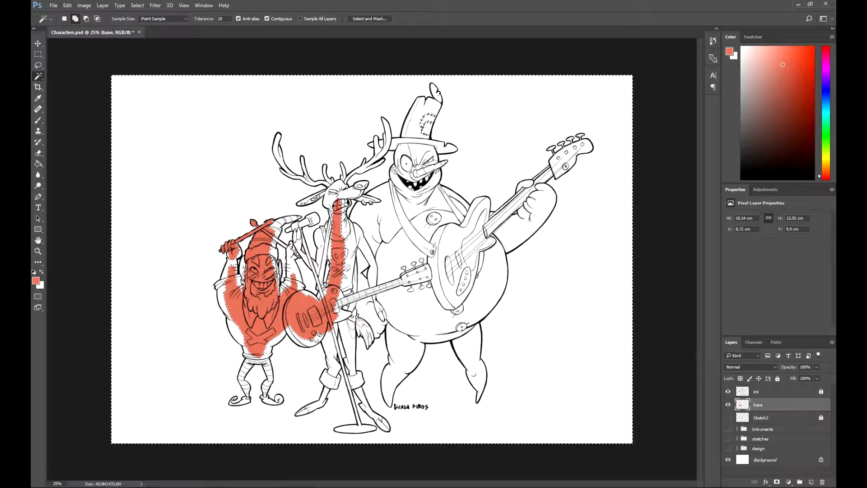
left_click(758, 391)
left_click(565, 216)
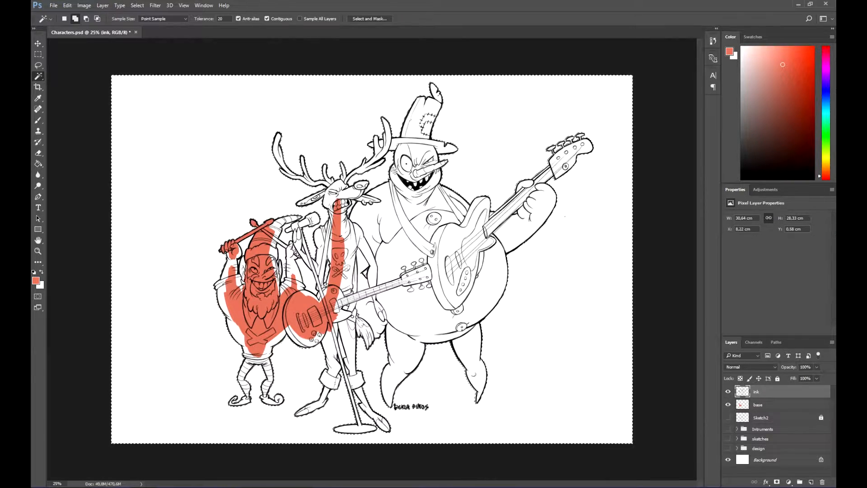
left_click(138, 5)
left_click(145, 38)
key("g")
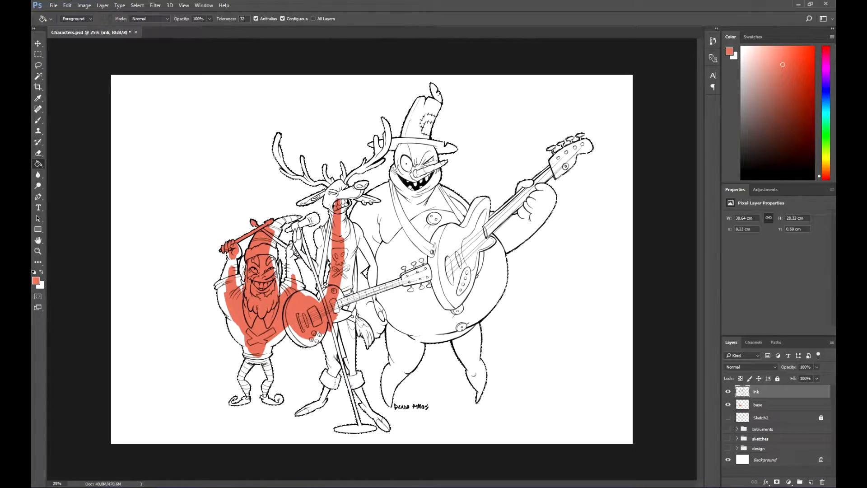
left_click(383, 136)
left_click(336, 188)
left_click(343, 173)
left_click(292, 171)
left_click(325, 173)
key("b")
mouse_move(266, 271)
left_mouse_down()
mouse_move(384, 162)
mouse_move(443, 316)
left_mouse_up()
key("ctrl+alt+z")
key("ctrl+alt+z")
key("ctrl+alt+z")
key("ctrl+alt+z")
key("ctrl+alt+z")
key("ctrl+alt+z")
Paint the whole selected silhouette of the three characters salmon red on the base layer.
left_click(758, 405)
mouse_move(411, 152)
left_mouse_down()
mouse_move(316, 303)
mouse_move(492, 262)
mouse_move(438, 375)
left_mouse_up()
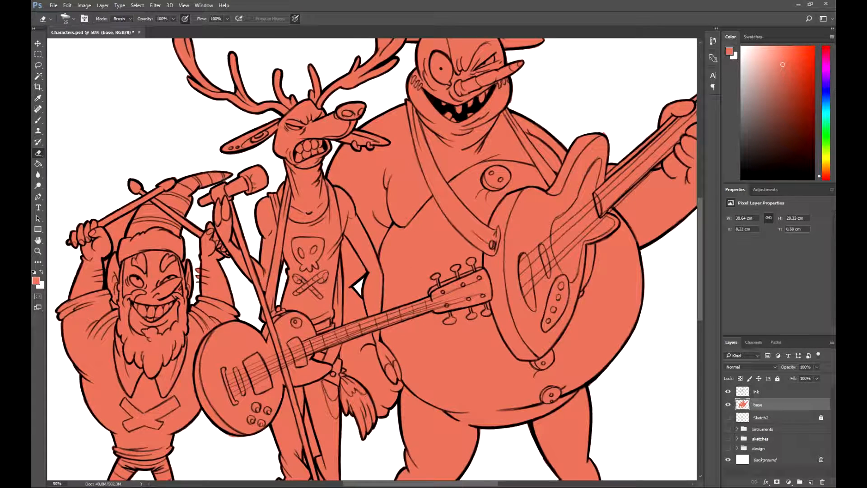
Clean up the base colour spilling past the elf's arm outline with the brush and eraser.
key("b")
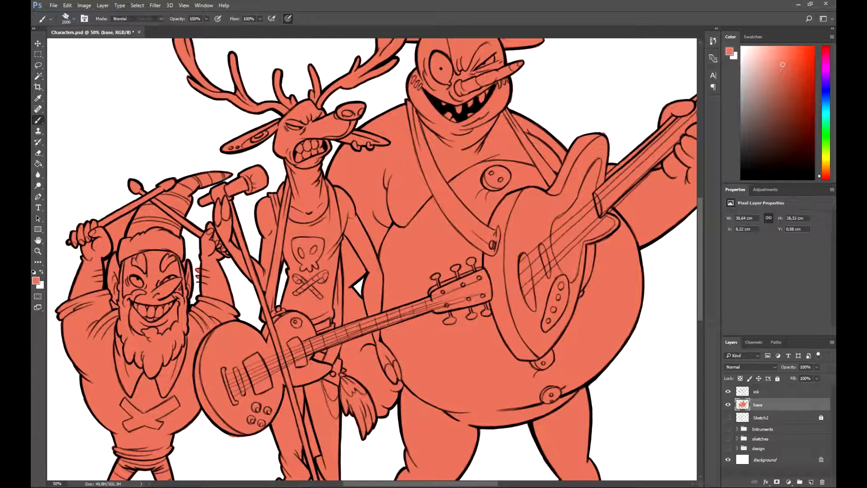
key("e")
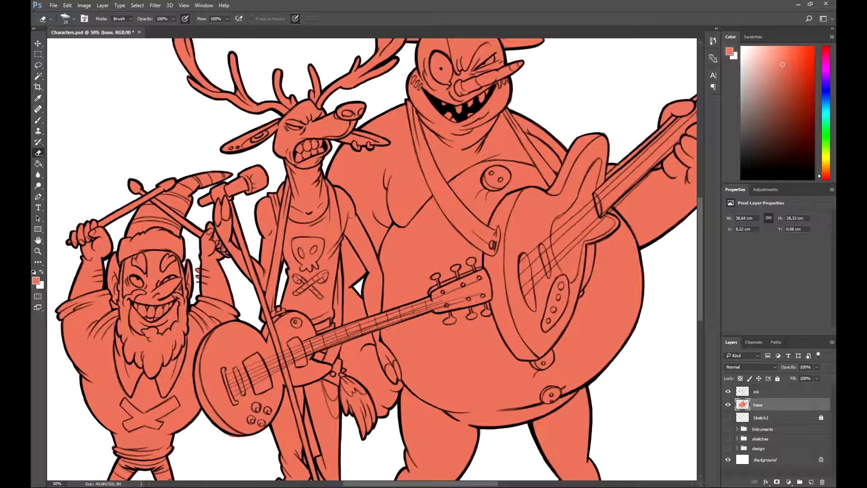
scroll(372, 258, "down", 4)
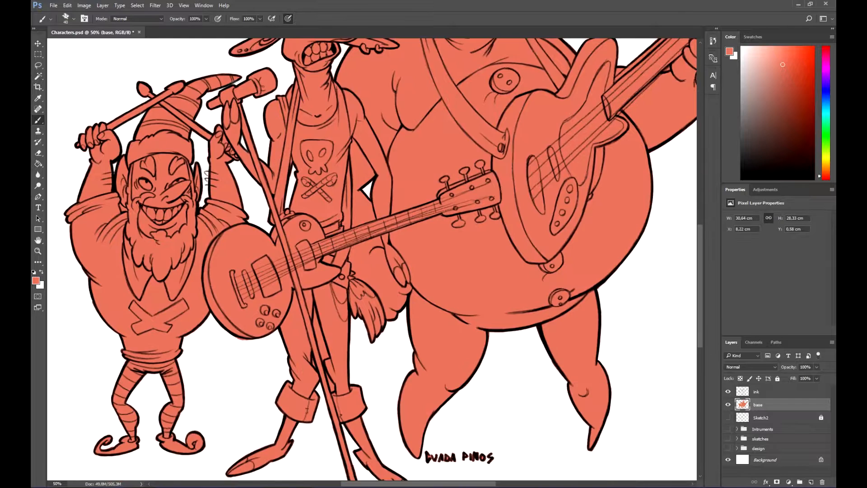
key("b")
scroll(372, 257, "up", 5)
scroll(372, 258, "up", 1)
key("e")
scroll(372, 258, "down", 3)
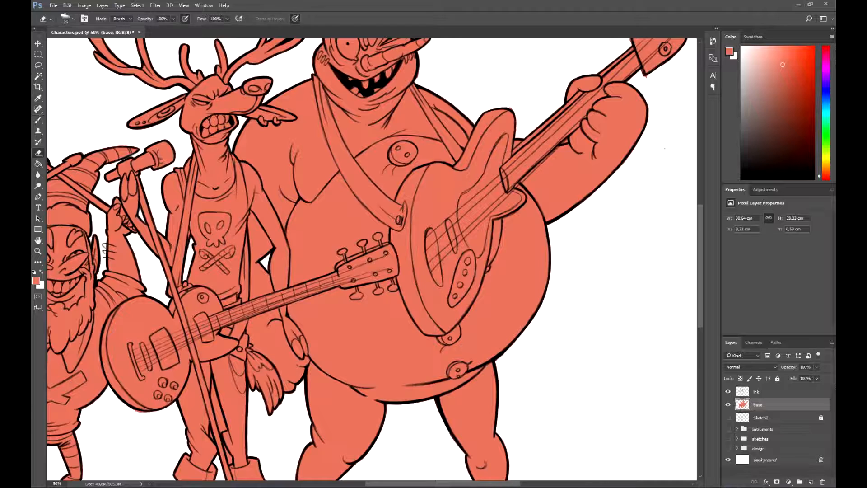
Touch up the edges of the base colour around the guitars, the reindeer and the snowman with the brush and eraser.
key("b")
left_click_drag(366, 318, 379, 196)
key("e")
left_click_drag(225, 262, 233, 299)
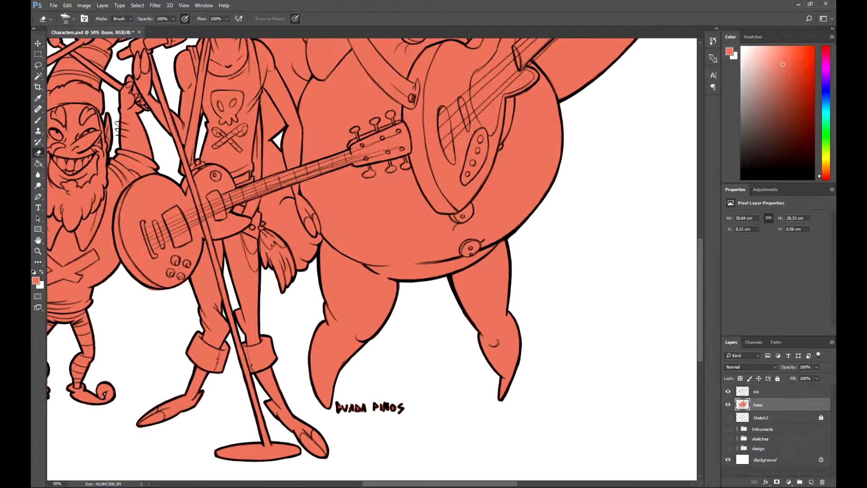
key("b")
mouse_move(424, 167)
left_mouse_down()
mouse_move(389, 264)
mouse_move(373, 356)
mouse_move(320, 353)
left_mouse_up()
key("e")
left_click_drag(388, 226, 379, 313)
left_click_drag(378, 380, 429, 121)
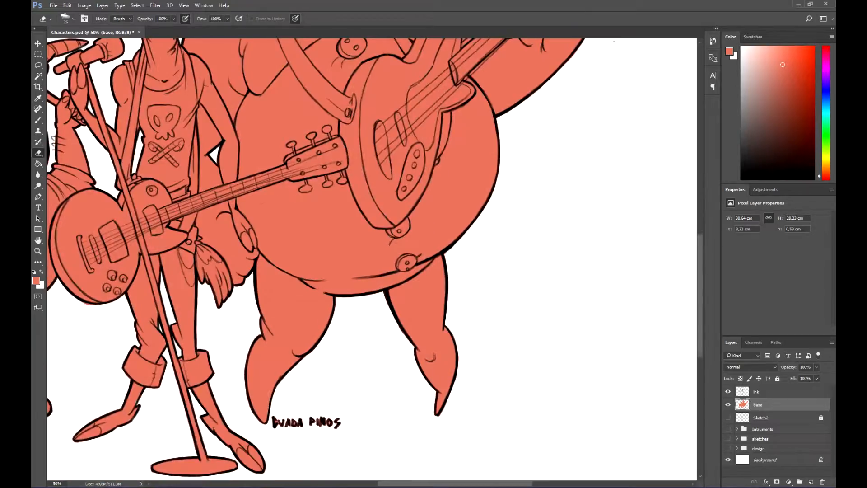
Erase the base colour behind the signature and save the document.
left_click_drag(274, 423, 341, 423)
key("ctrl+s")
key("ctrl+minus")
key("ctrl+minus")
Lock the ink layer and make the base layer active again.
left_click(770, 394)
left_click(777, 378)
left_click(769, 404)
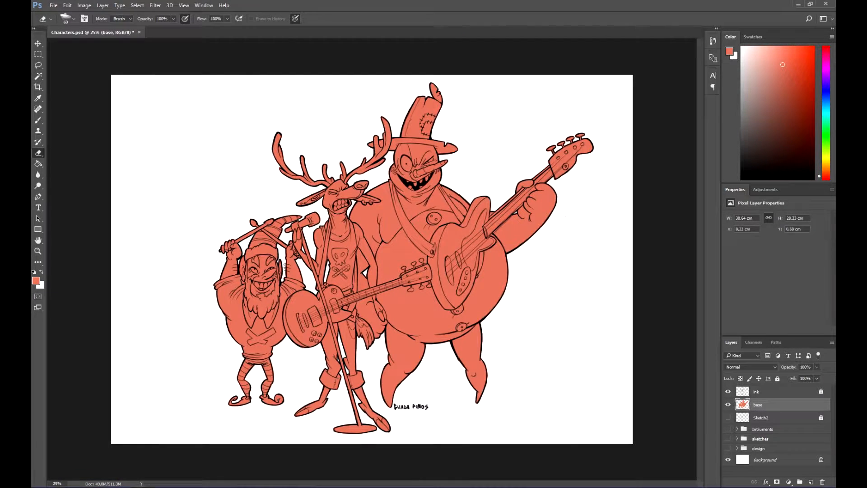
Add a new layer clipped to the base layer and set the foreground colour to a pale pink skin tone.
key("ctrl+plus")
key("b")
key("ctrl+minus")
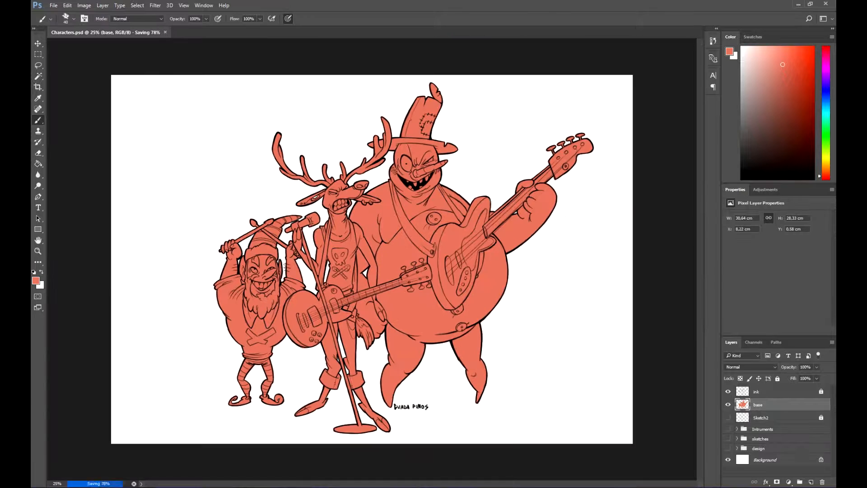
key("ctrl+alt+shift+n")
key("ctrl+alt+g")
left_click(36, 280)
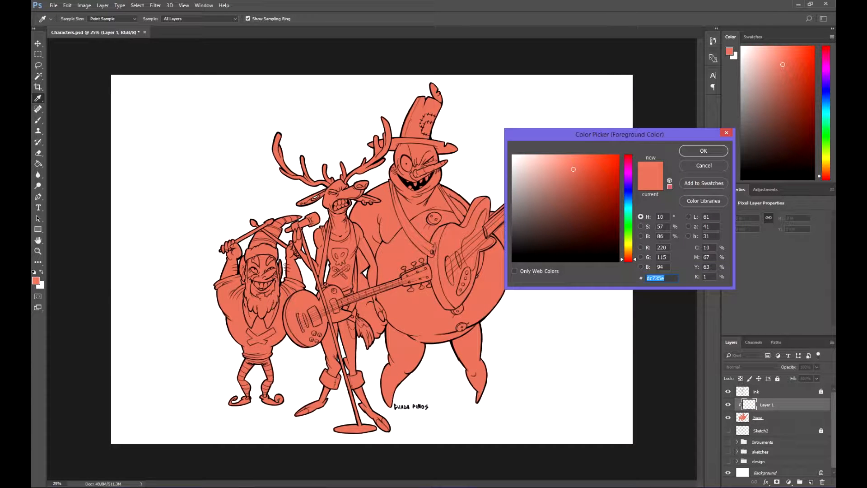
type("e6c8bb")
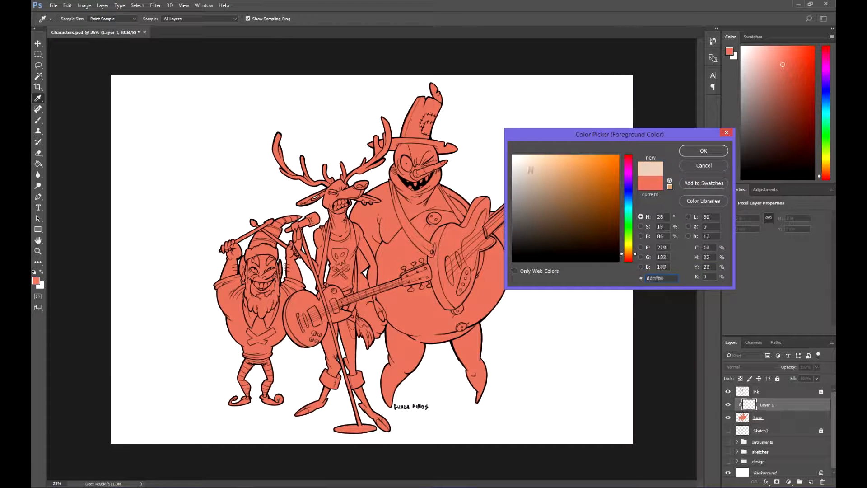
key("Return")
key("b")
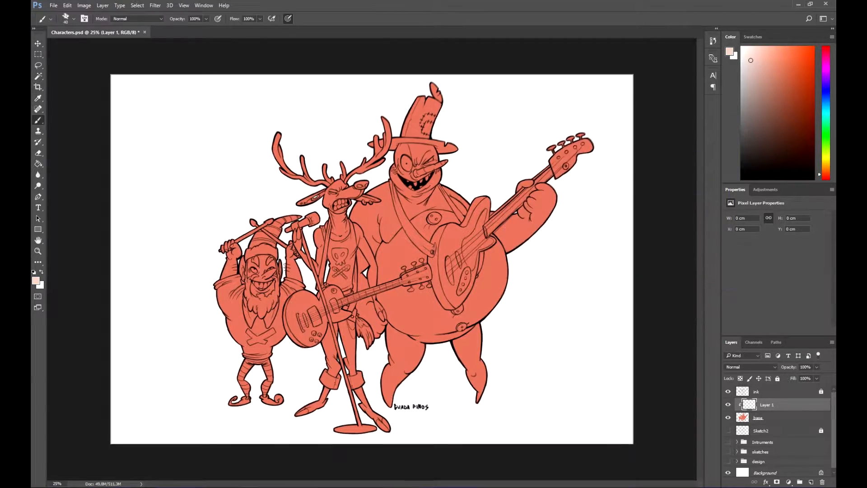
Paint the elf's raised fist, forearm and ear on the side away from the reindeer in pale pink.
key("ctrl+plus")
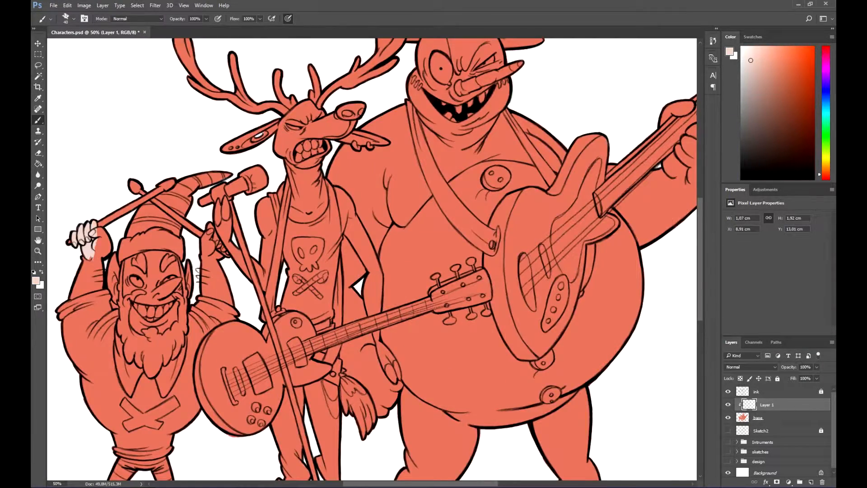
mouse_move(95, 246)
left_mouse_down()
mouse_move(166, 235)
mouse_move(173, 243)
mouse_move(156, 273)
mouse_move(167, 277)
left_mouse_up()
left_click_drag(184, 244, 182, 275)
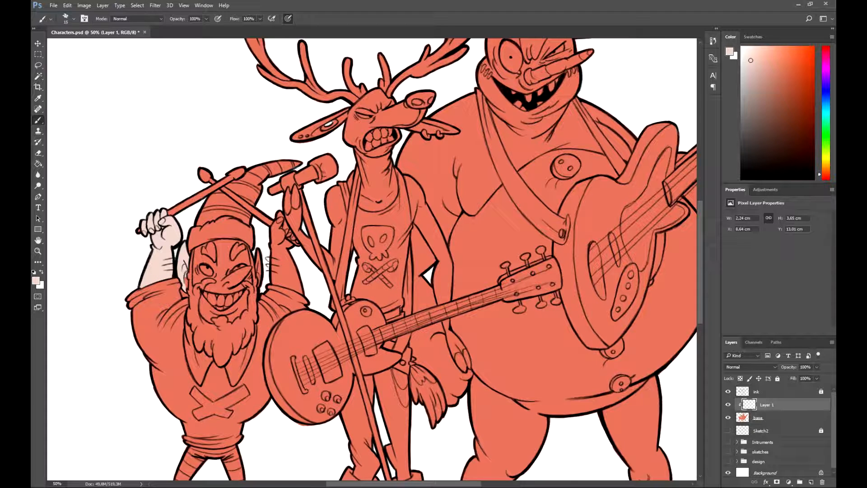
Paint the elf's face and the hand and forearm nearest the reindeer in pale pink on the clipped layer.
key("alt+bracketleft")
key("e")
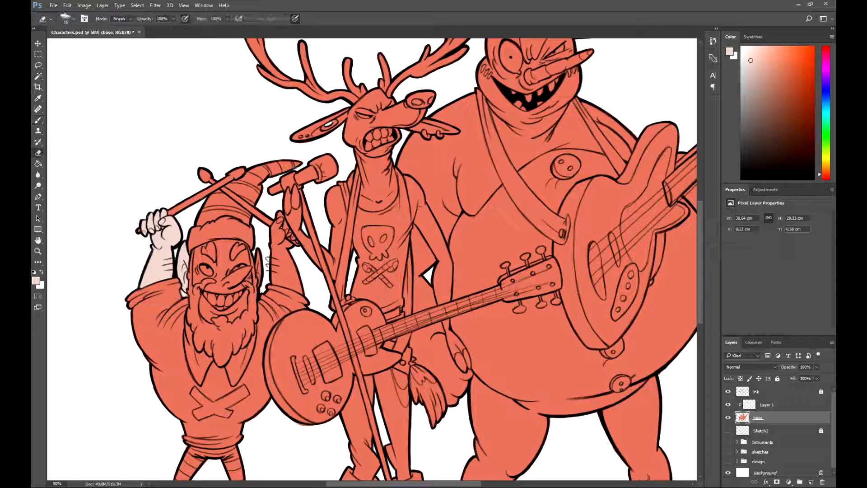
key("alt+bracketright")
key("b")
mouse_move(258, 267)
left_mouse_down()
mouse_move(207, 289)
mouse_move(246, 296)
mouse_move(249, 312)
left_mouse_up()
mouse_move(195, 257)
left_mouse_down()
mouse_move(229, 240)
mouse_move(246, 253)
left_mouse_up()
mouse_move(283, 211)
left_mouse_down()
mouse_move(274, 273)
mouse_move(302, 291)
mouse_move(289, 246)
mouse_move(296, 243)
left_mouse_up()
mouse_move(294, 289)
left_mouse_down()
mouse_move(325, 164)
mouse_move(306, 218)
left_mouse_up()
Shift the elf's skin to a pale yellow-green with a Hue/Saturation adjustment.
key("ctrl+u")
left_click_drag(674, 199, 701, 218)
left_click_drag(688, 199, 695, 199)
left_click_drag(700, 219, 693, 219)
key("Return")
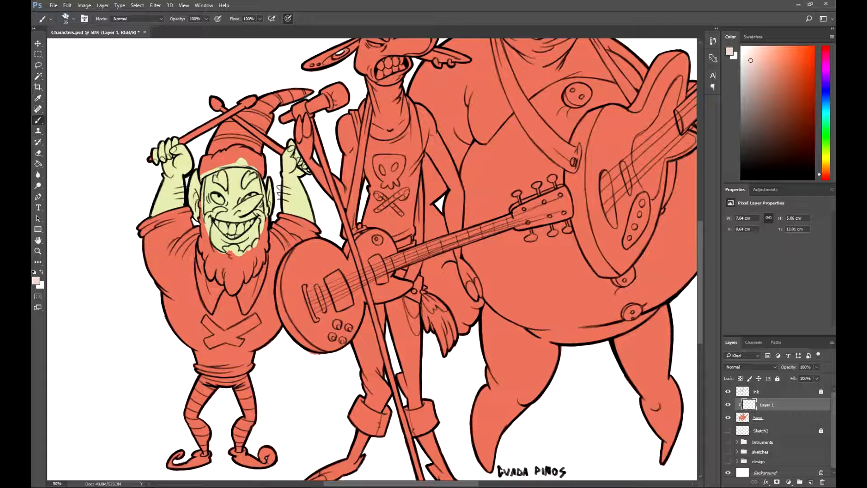
Set the foreground colour to off-white and paint the fur band of the elf's hat.
left_click(35, 281)
mouse_move(628, 258)
left_mouse_down()
mouse_move(628, 207)
mouse_move(628, 245)
left_mouse_up()
left_click_drag(524, 165, 520, 161)
key("Return")
mouse_move(215, 158)
left_mouse_down()
mouse_move(204, 172)
mouse_move(229, 163)
mouse_move(221, 156)
mouse_move(258, 158)
mouse_move(246, 211)
mouse_move(258, 202)
left_mouse_up()
Add another clipped layer above the skin layer and set the foreground colour to dark grey.
left_click(811, 482)
key("ctrl+alt+g")
left_click(36, 280)
left_click_drag(628, 247, 628, 259)
mouse_move(530, 203)
left_mouse_down()
mouse_move(531, 225)
mouse_move(523, 226)
left_mouse_up()
left_click(702, 151)
Paint the elf's beard, moustache and eyebrows dark grey with a smaller brush.
key("bracketleft")
key("bracketleft")
left_click_drag(197, 210, 196, 242)
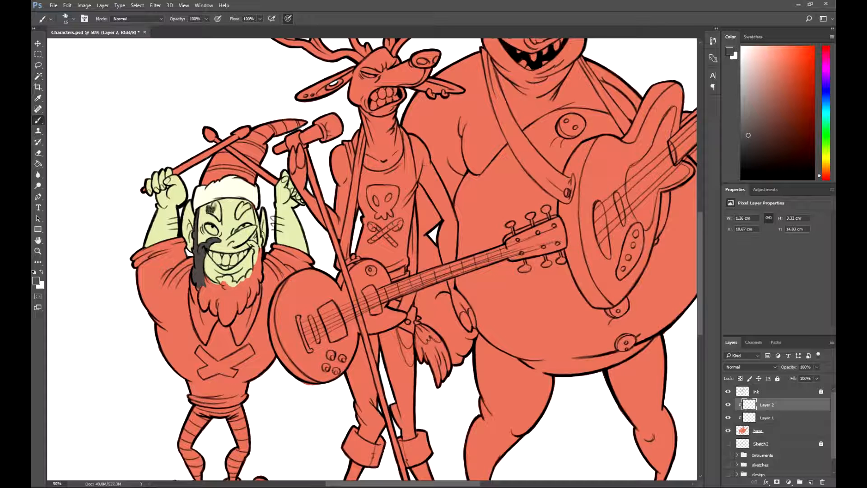
left_click_drag(251, 204, 256, 220)
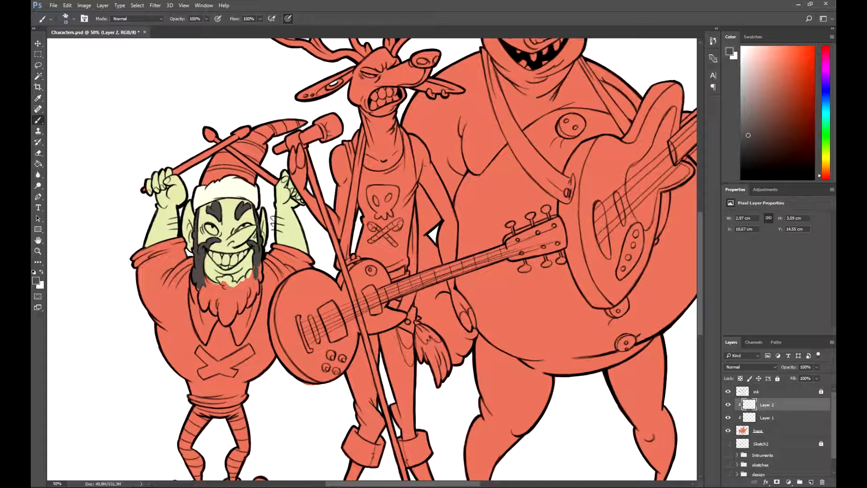
left_click_drag(251, 270, 246, 294)
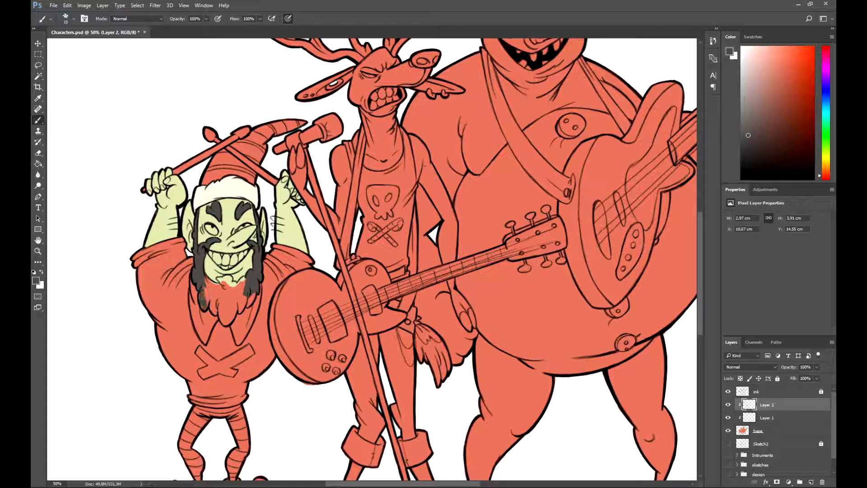
mouse_move(218, 286)
left_mouse_down()
mouse_move(226, 320)
mouse_move(234, 290)
mouse_move(244, 303)
left_mouse_up()
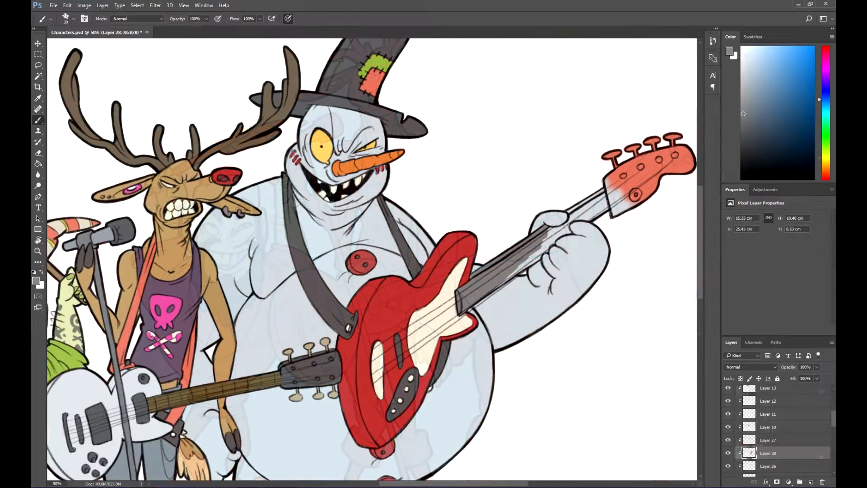
Paint the neck of the snowman's red bass guitar grey.
left_click_drag(547, 235, 435, 312)
left_click_drag(494, 267, 460, 296)
mouse_move(444, 305)
left_mouse_down()
mouse_move(433, 319)
mouse_move(496, 275)
left_mouse_up()
Set the foreground colour to a muted khaki yellow and paint the bass guitar's headstock.
left_click(36, 280)
left_click(628, 246)
left_click(549, 182)
left_click(702, 152)
left_click_drag(506, 244, 542, 226)
mouse_move(514, 271)
left_mouse_down()
mouse_move(574, 224)
mouse_move(581, 239)
left_mouse_up()
Sample the off-white from the round detail on the headstock and paint the four tuning pegs with it.
left_click(524, 271, "alt")
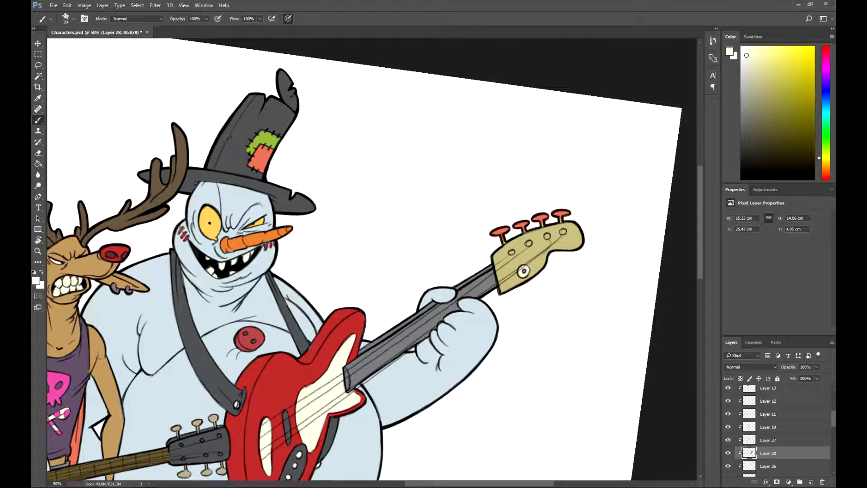
left_click_drag(514, 226, 529, 224)
left_click_drag(533, 219, 548, 217)
left_click_drag(553, 214, 570, 212)
left_click_drag(492, 234, 509, 229)
Reset the canvas rotation and save the document.
key("ctrl+minus")
key("ctrl+minus")
key("r")
key("Escape")
key("ctrl+s")
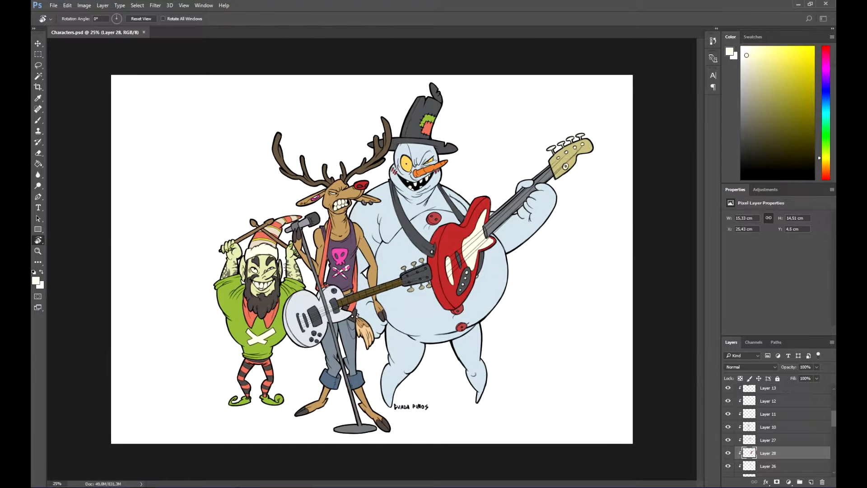
Add a new clipped layer above Layer 20 and set its blending mode to Multiply.
scroll(777, 429, "up", 5)
left_click(769, 404)
left_click(812, 482)
key("ctrl+alt+g")
left_click(751, 367)
left_click(740, 223)
Choose a different brush preset from the far end of the brush list for shading.
key("b")
left_click(74, 19)
scroll(104, 294, "down", 5)
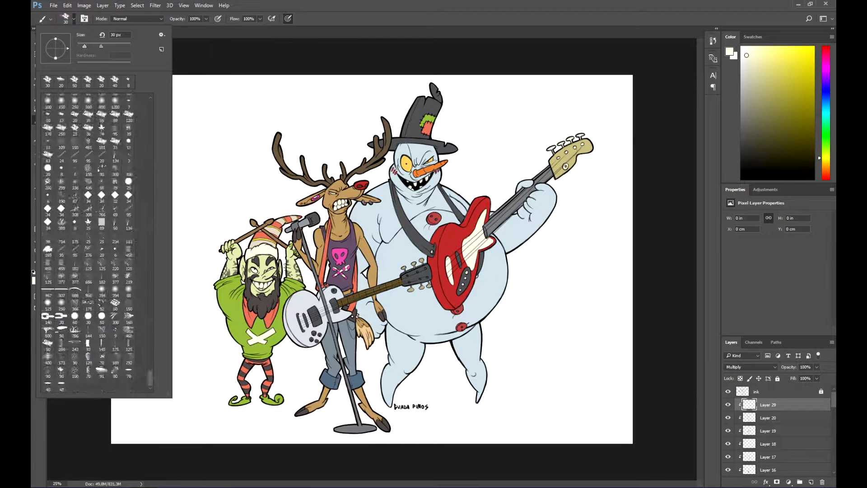
left_click(108, 344)
Try a purple shading stroke on the snowman's chest, undo it, and set the foreground colour to a darker purple.
left_click(36, 281)
left_click(626, 175)
left_click(579, 186)
left_click(702, 150)
left_click_drag(420, 215, 467, 206)
key("ctrl+z")
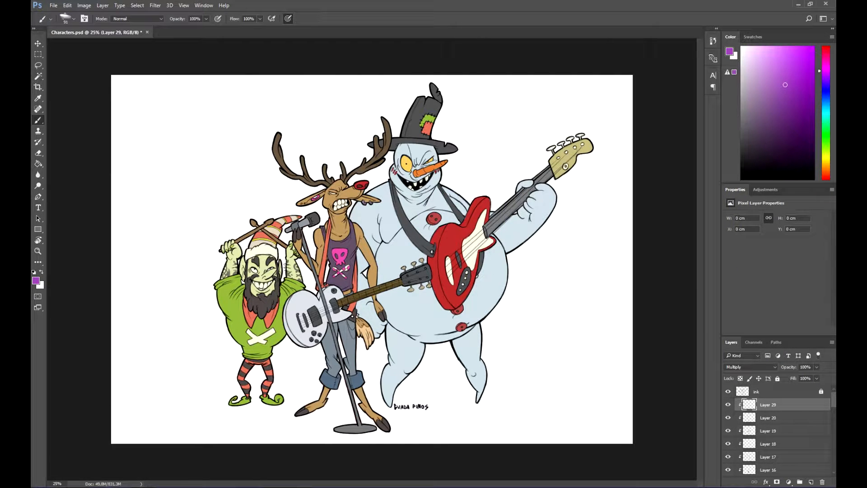
left_click(35, 280)
left_click(574, 192)
left_click(713, 149)
key("ctrl+plus")
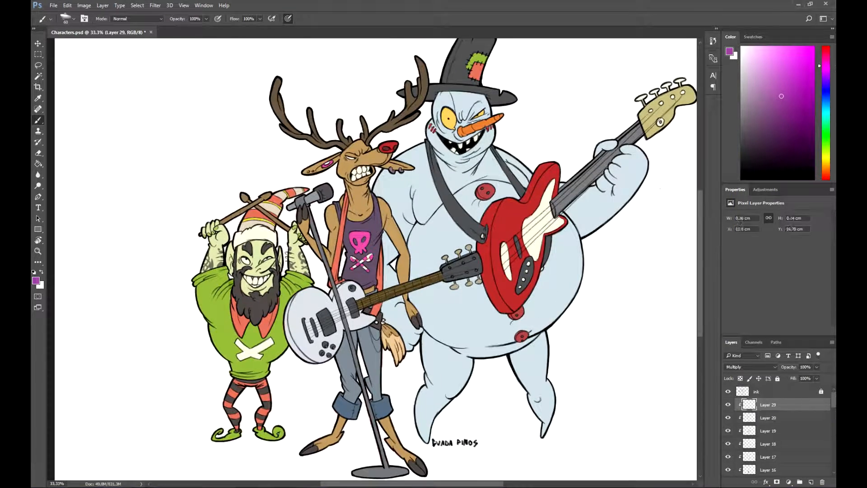
Paint purple shadows on the elf's raised hand and arm, ear, beard edge and collar with a smaller brush.
key("ctrl+plus")
key("bracketleft")
key("bracketleft")
key("bracketleft")
key("bracketleft")
mouse_move(158, 305)
left_mouse_down()
mouse_move(172, 355)
mouse_move(180, 352)
mouse_move(175, 384)
mouse_move(207, 385)
left_mouse_up()
left_click_drag(163, 369, 170, 379)
mouse_move(161, 287)
left_mouse_down()
mouse_move(159, 244)
mouse_move(160, 271)
left_mouse_up()
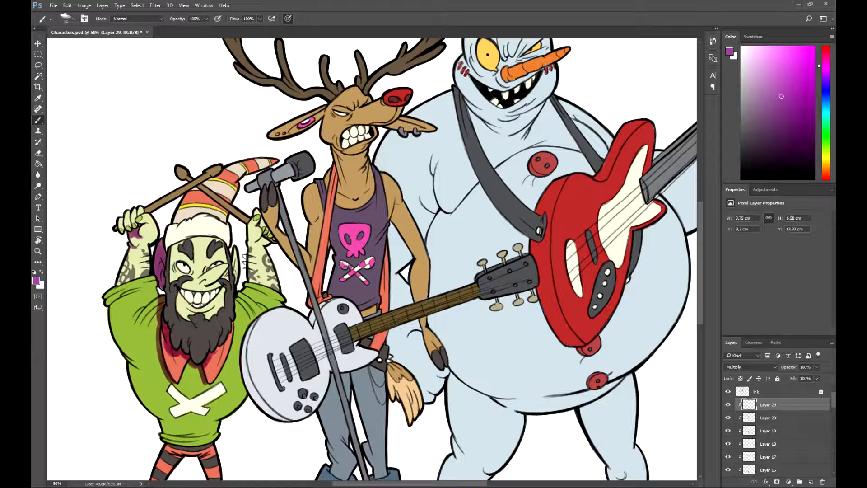
Paint purple shadows under the elf's hat brim and along the side of his sweater, undoing the stray stroke.
left_click_drag(171, 246, 224, 238)
left_click_drag(237, 289, 234, 247)
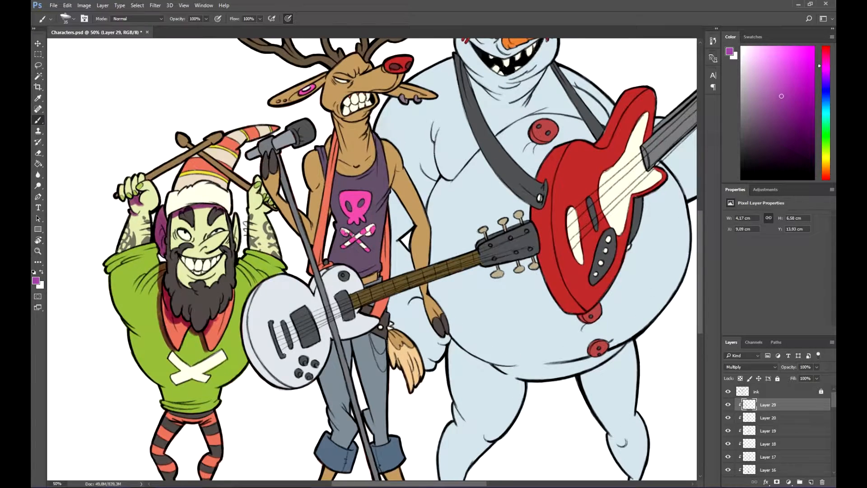
left_click_drag(236, 212, 234, 243)
left_click_drag(235, 235, 236, 269)
key("ctrl+z")
mouse_move(129, 239)
left_mouse_down()
mouse_move(104, 295)
mouse_move(131, 286)
mouse_move(110, 323)
left_mouse_up()
left_click_drag(111, 293, 122, 350)
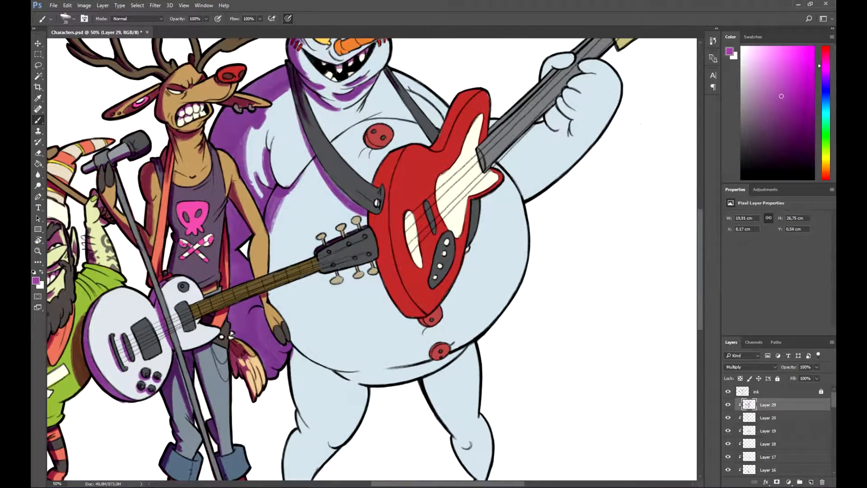
Paint the white guitar neck's cast shadow across the snowman's belly and erase it from the tuning pegs.
mouse_move(271, 298)
left_mouse_down()
mouse_move(373, 267)
mouse_move(337, 293)
left_mouse_up()
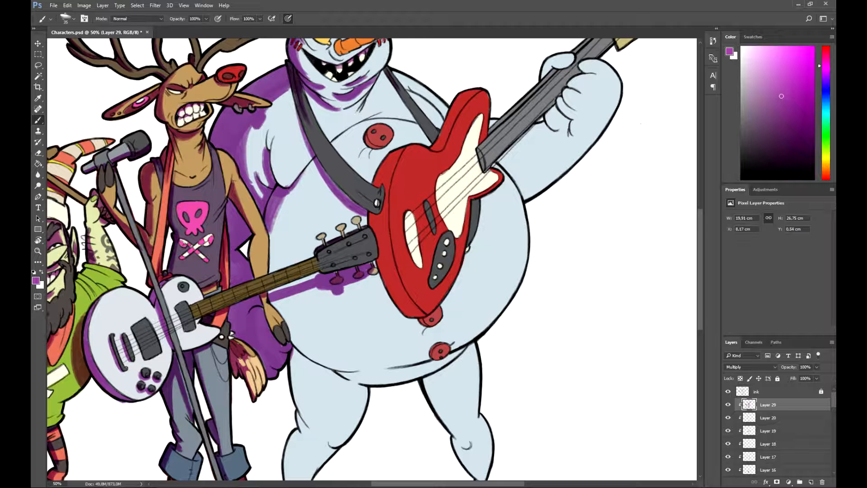
key("e")
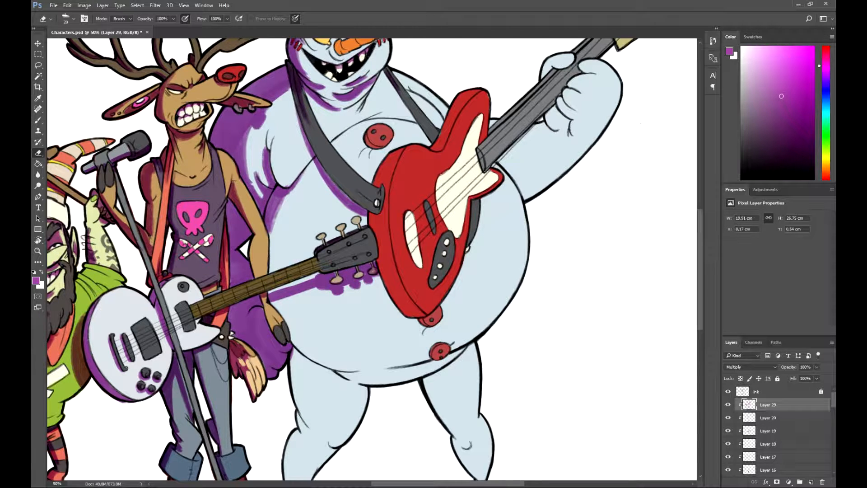
key("b")
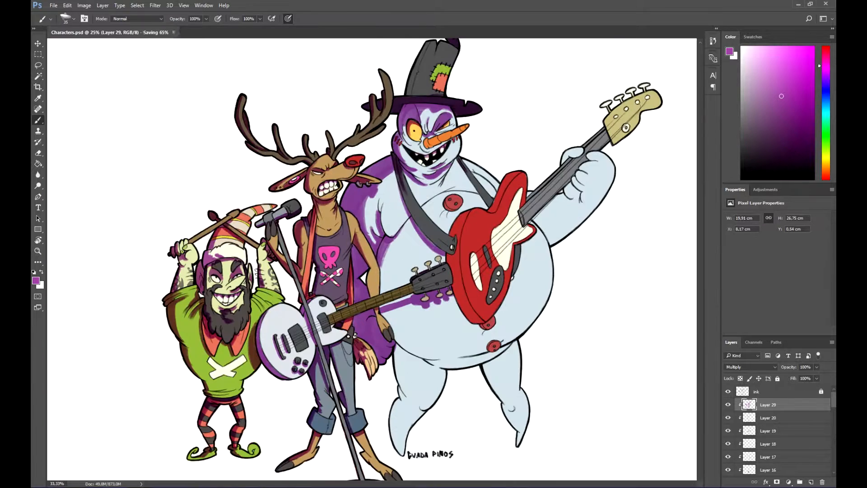
Shade both of the snowman's legs in purple and clean up the shadow edge beside the belly.
mouse_move(422, 349)
left_mouse_down()
mouse_move(398, 374)
mouse_move(395, 395)
left_mouse_up()
left_click_drag(413, 366, 401, 451)
mouse_move(488, 367)
left_mouse_down()
mouse_move(516, 344)
mouse_move(518, 444)
left_mouse_up()
key("e")
left_click_drag(511, 341, 523, 334)
key("b")
Shade the snowman's belly beneath the red guitar, the guitar's side edge and the area around the chest button.
key("r")
left_click_drag(290, 334, 319, 407)
key("r")
mouse_move(469, 355)
left_mouse_down()
mouse_move(493, 320)
mouse_move(487, 186)
left_mouse_up()
key("b")
left_click_drag(453, 295, 476, 326)
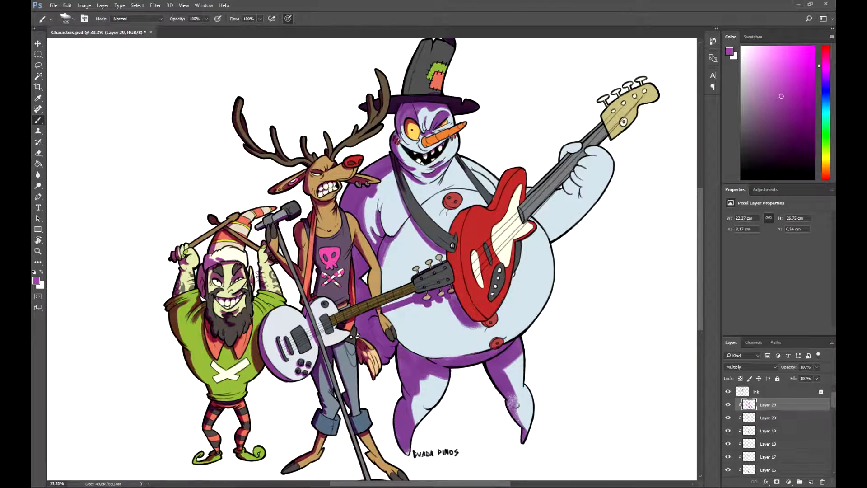
left_click_drag(451, 253, 458, 267)
mouse_move(463, 212)
left_mouse_down()
mouse_move(453, 235)
mouse_move(464, 221)
left_mouse_up()
left_click_drag(456, 266, 478, 319)
Shade the snowman's raised hand and the red guitar's neck in purple with a smaller brush.
key("bracketleft")
key("bracketleft")
key("bracketleft")
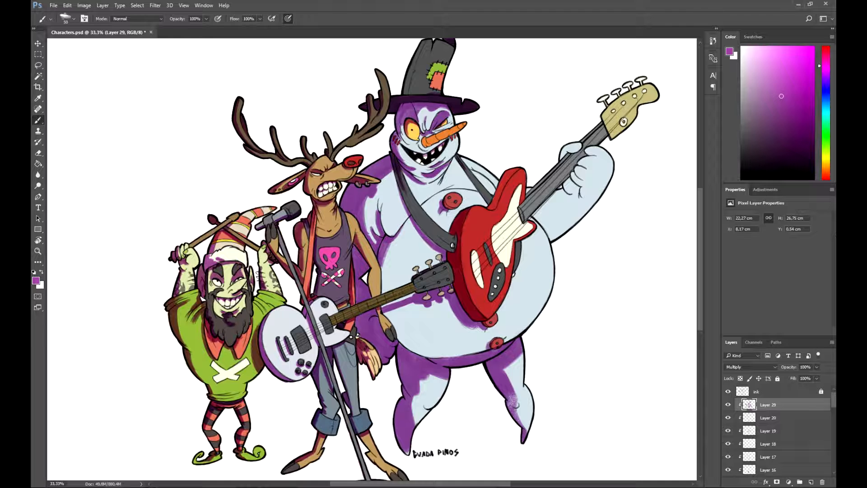
left_click_drag(515, 404, 496, 415)
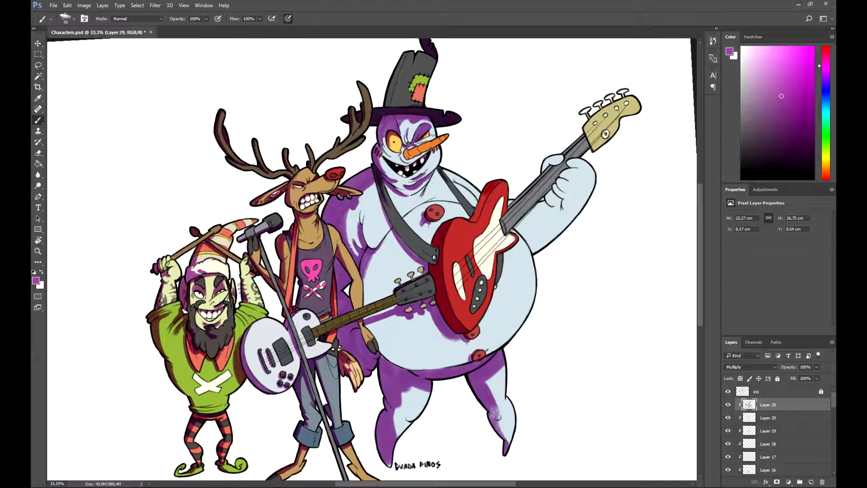
left_click_drag(529, 191, 579, 139)
left_click_drag(504, 225, 583, 142)
key("e")
key("b")
left_click_drag(469, 337, 487, 320)
Add a purple shadow to the snowman's raised forearm below the red guitar's neck.
key("e")
key("r")
key("b")
left_click_drag(373, 259, 370, 290)
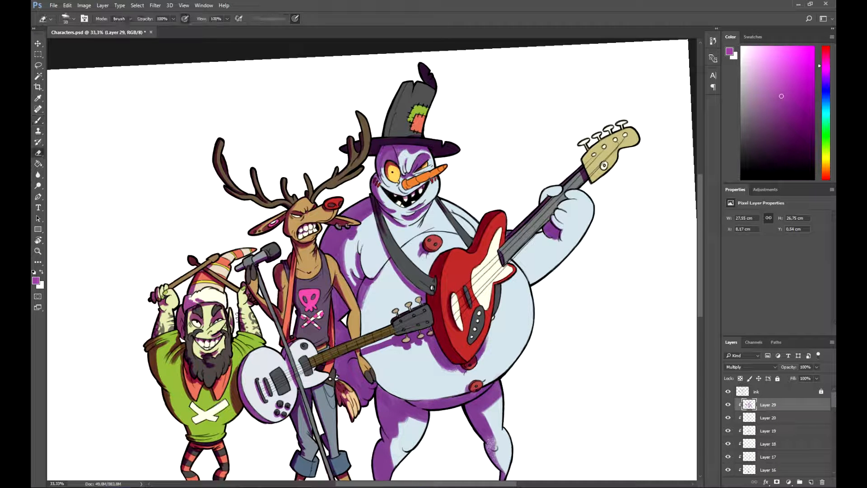
key("b")
mouse_move(537, 238)
left_mouse_down()
mouse_move(524, 270)
mouse_move(532, 282)
left_mouse_up()
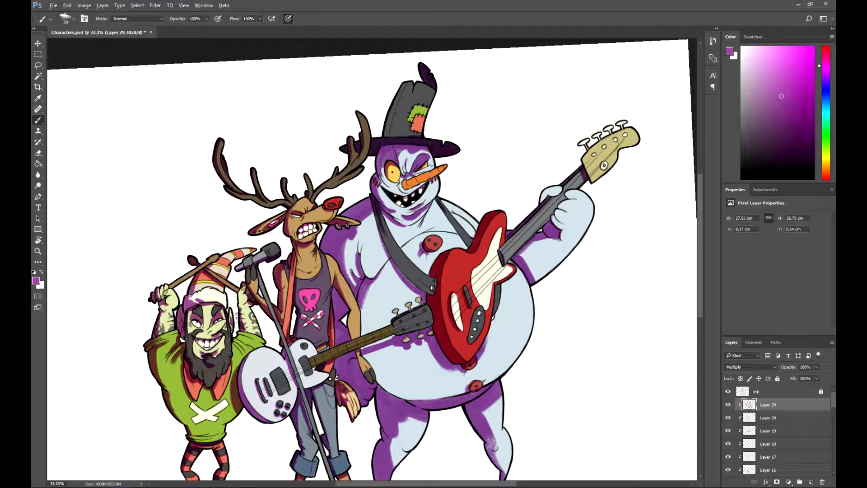
Reset the canvas rotation and set the Multiply shading layer's opacity to 54%.
key("r")
key("ctrl+minus")
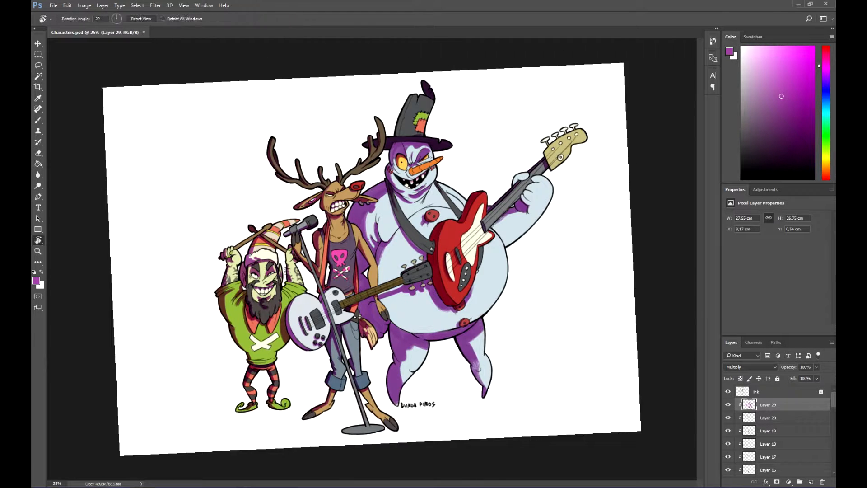
key("Escape")
key("6")
key("1")
key("5")
key("4")
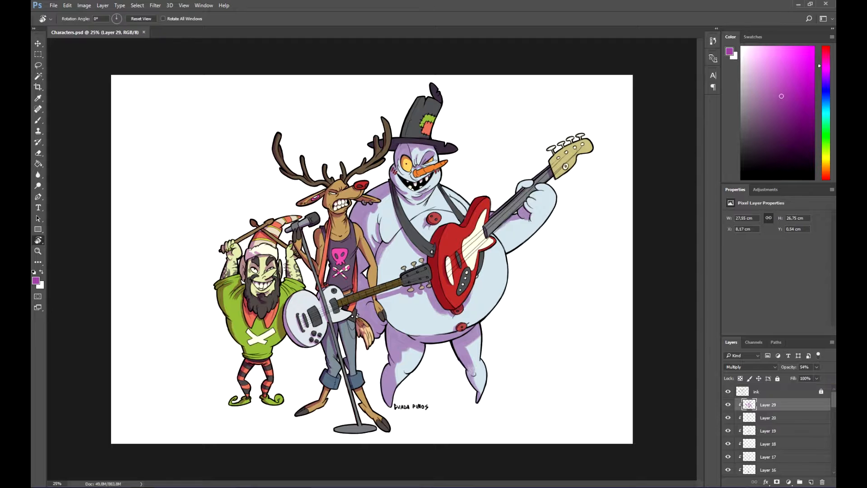
Rename the Multiply shading layer as shadows.
double_click(768, 405)
type("shadows")
key("Return")
Remove the full lock from the ink layer and lock only its transparent pixels.
left_click(756, 391)
left_click(778, 379)
left_click(740, 379)
Set the foreground to a darkened green sampled from the elf's sweater and recolour the sweater's ink lines with a larger brush.
key("ctrl+plus")
key("b")
left_click(36, 281)
left_click(187, 316)
left_click(594, 224)
key("Return")
key("]")
key("]")
key("]")
key("]")
key("]")
key("]")
left_click_drag(165, 296, 197, 374)
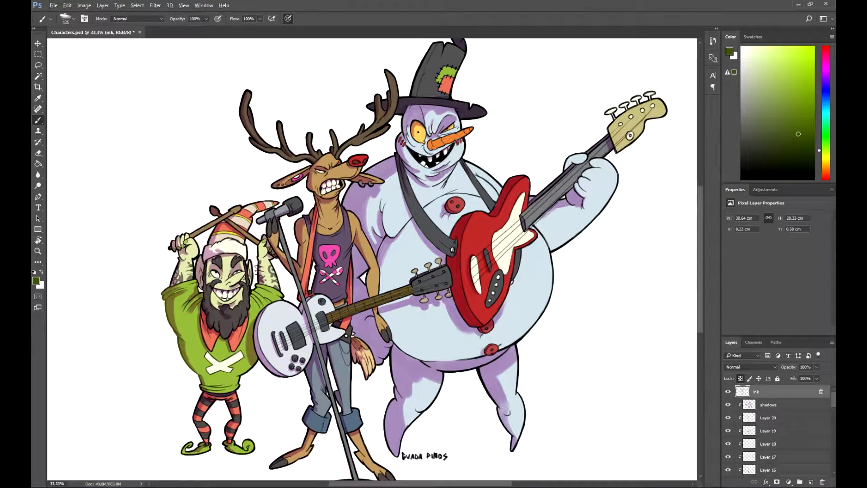
Recolour the ink lines around the elf's face and beard with colours sampled from the artwork.
key("ctrl+plus")
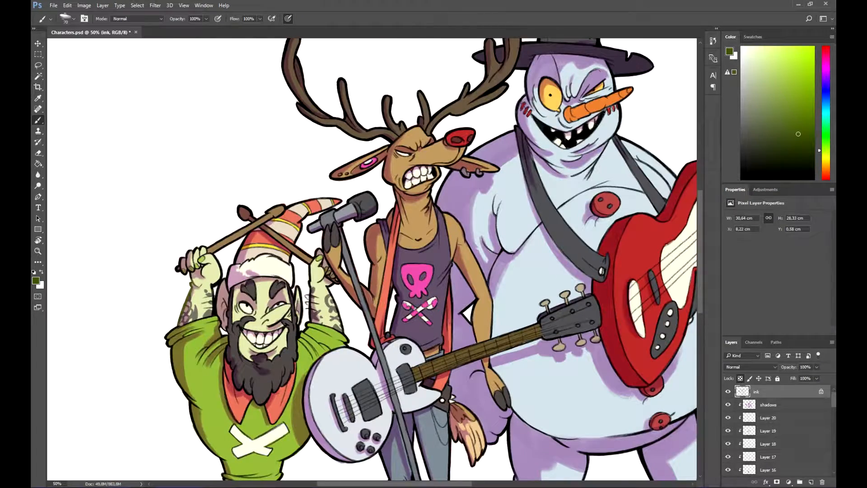
scroll(198, 264, "down", 2)
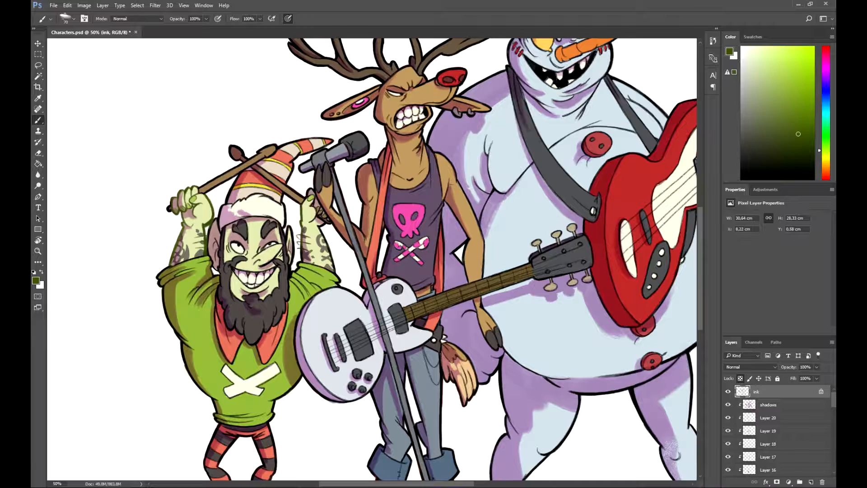
key("d")
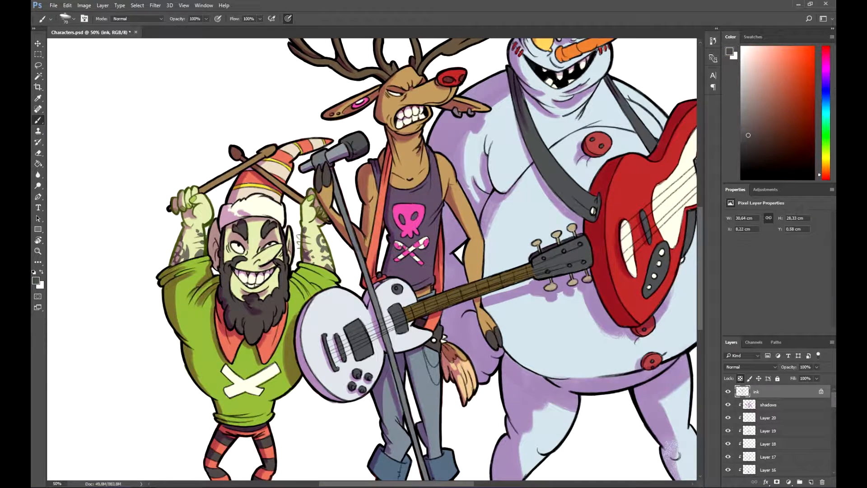
left_click_drag(294, 240, 304, 253)
left_click(270, 265, "alt")
key("Tab")
key("Tab")
left_click_drag(227, 231, 225, 280)
mouse_move(298, 239)
left_mouse_down()
mouse_move(301, 277)
mouse_move(288, 240)
mouse_move(304, 205)
mouse_move(288, 292)
left_mouse_up()
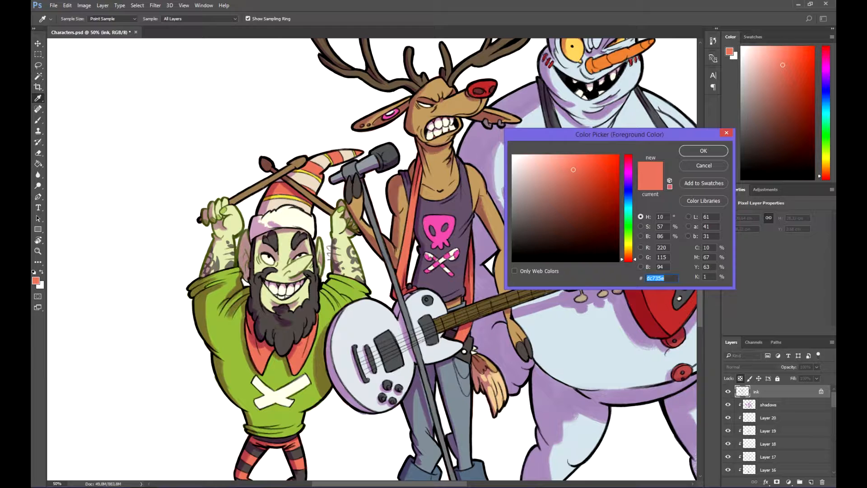
Recolour the ink lines of the elf's striped hat and collar in a dark red based on their coral colour.
key("Return")
left_click_drag(324, 168, 305, 194)
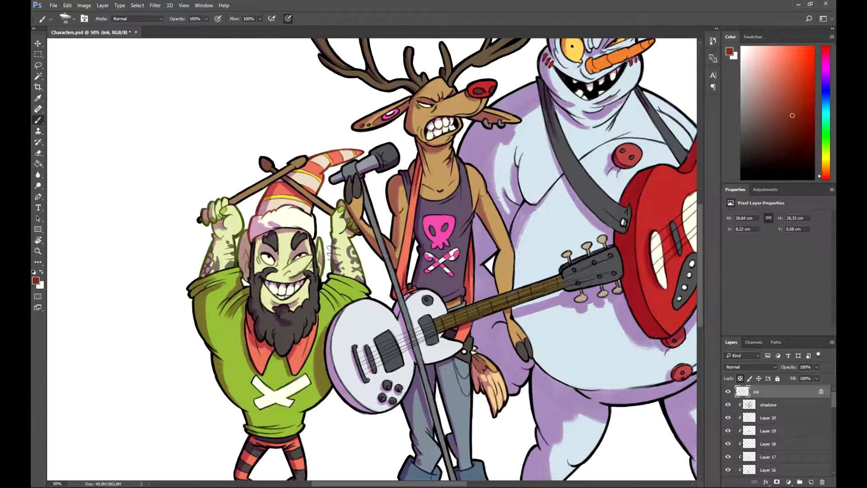
mouse_move(267, 294)
left_mouse_down()
mouse_move(284, 241)
mouse_move(266, 291)
left_mouse_up()
left_click(275, 300, "alt")
left_click(41, 285)
key("Return")
key("ctrl+z")
mouse_move(263, 258)
left_mouse_down()
mouse_move(265, 286)
mouse_move(311, 322)
left_mouse_up()
mouse_move(335, 263)
left_mouse_down()
mouse_move(318, 314)
mouse_move(292, 244)
mouse_move(282, 248)
left_mouse_up()
Choose a darker green sampled from the elf's sweater and repaint the sweater's outlines, folds and hem with it.
left_click(35, 280)
left_click(226, 276)
left_click(594, 232)
left_click(703, 151)
key("Return")
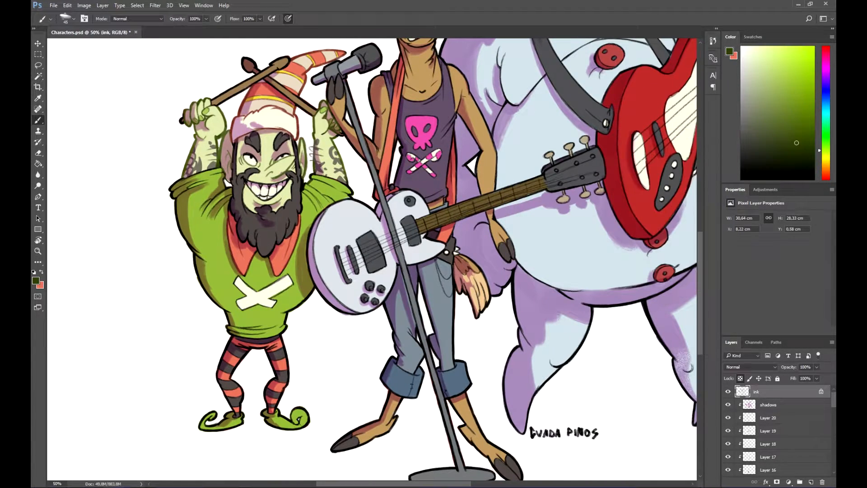
left_click_drag(241, 279, 269, 293)
left_click_drag(236, 302, 251, 311)
left_click_drag(238, 326, 260, 330)
left_click_drag(308, 295, 280, 327)
left_click_drag(246, 333, 265, 335)
left_click_drag(218, 203, 208, 216)
left_click_drag(253, 226, 266, 217)
Recolour the ink outlines of the elf's curled shoes in dark green.
mouse_move(225, 405)
left_mouse_down()
mouse_move(214, 421)
mouse_move(248, 421)
left_mouse_up()
mouse_move(256, 416)
left_mouse_down()
mouse_move(246, 407)
mouse_move(293, 420)
left_mouse_up()
left_click_drag(289, 403, 321, 407)
left_click_drag(325, 298, 279, 381)
Set the foreground to a muted olive based on the red guitar's cream pickguard and save the document.
left_click(651, 190, "alt")
left_click(36, 280)
left_click(567, 200)
key("Return")
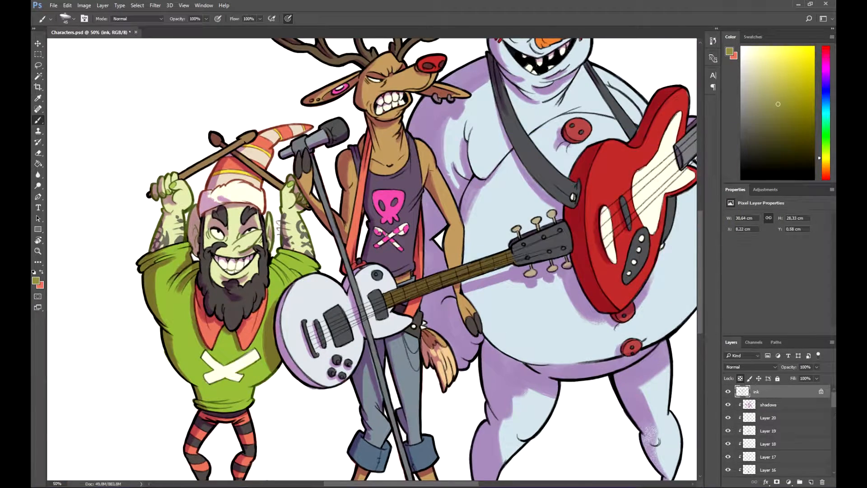
key("ctrl+minus")
key("ctrl+s")
key("ctrl+plus")
left_click_drag(370, 226, 376, 280)
key("ctrl+minus")
key("ctrl+s")
key("ctrl+plus")
left_click_drag(370, 317, 361, 197)
Sample the white guitar's colour, change it to a muted blue and recolour the guitar's ink outline with it.
left_click(307, 253, "alt")
left_click(36, 280)
left_click(560, 207)
key("Return")
mouse_move(279, 238)
left_mouse_down()
mouse_move(292, 319)
mouse_move(337, 328)
mouse_move(362, 280)
left_mouse_up()
mouse_move(350, 224)
left_mouse_down()
mouse_move(372, 205)
mouse_move(367, 269)
left_mouse_up()
key("ctrl+minus")
key("ctrl+plus")
left_click_drag(371, 226, 371, 237)
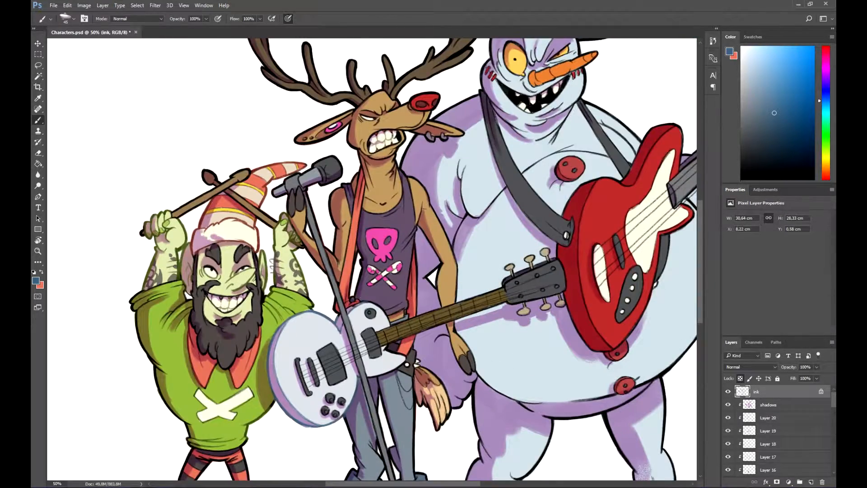
Recolour the ink lines of the reindeer's ears, head and neck in a dark brown based on its fur colour.
left_click(323, 131, "alt")
left_click(35, 281)
left_click(587, 226)
key("Return")
left_click_drag(304, 144, 334, 135)
left_click_drag(311, 125, 353, 111)
left_click_drag(384, 190, 357, 253)
left_click_drag(378, 193, 396, 178)
mouse_move(356, 215)
left_mouse_down()
mouse_move(338, 247)
mouse_move(368, 248)
left_mouse_up()
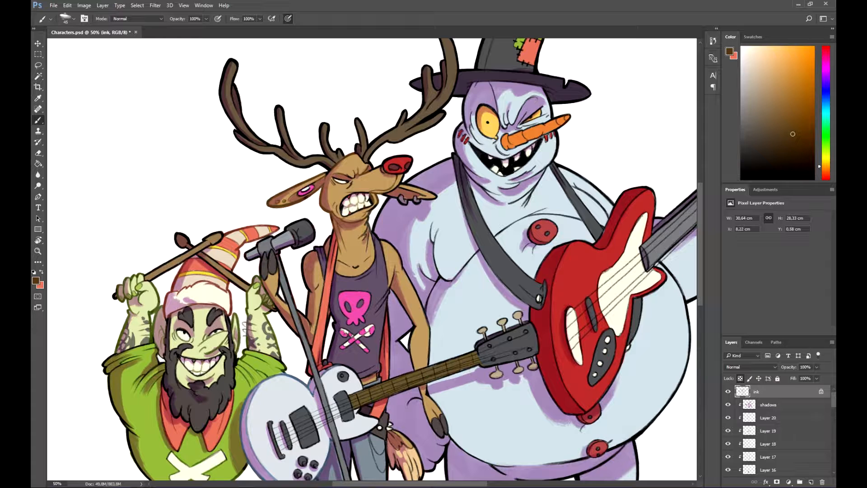
left_click_drag(385, 197, 436, 198)
Recolour the ink lines of the reindeer's arms and tail in dark brown.
left_click_drag(305, 253, 304, 329)
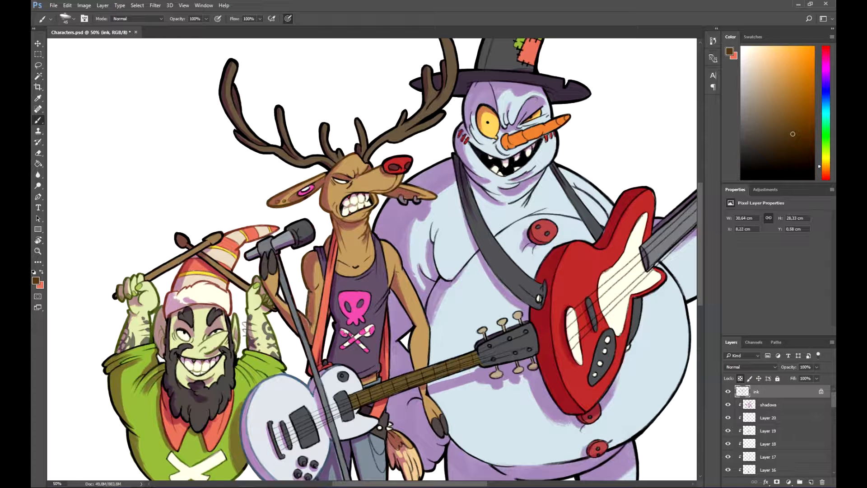
scroll(370, 257, "down", 2)
mouse_move(379, 203)
left_mouse_down()
mouse_move(418, 326)
mouse_move(409, 336)
mouse_move(427, 348)
left_mouse_up()
scroll(370, 257, "down", 2)
left_click_drag(384, 378, 407, 418)
Recolour the ink outlines of the reindeer's lower legs and feet in dark brown.
left_click_drag(370, 303, 363, 215)
mouse_move(269, 448)
left_mouse_down()
mouse_move(289, 440)
mouse_move(304, 411)
left_mouse_up()
left_click_drag(294, 454, 314, 422)
left_click_drag(370, 303, 363, 215)
left_click_drag(356, 329, 384, 375)
left_click_drag(378, 335, 394, 370)
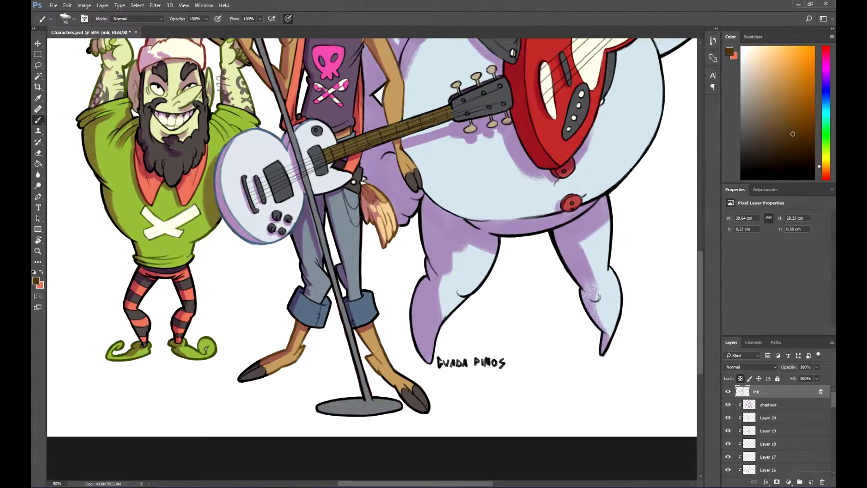
Save the document with the recoloured ink lines.
scroll(371, 257, "up", 5)
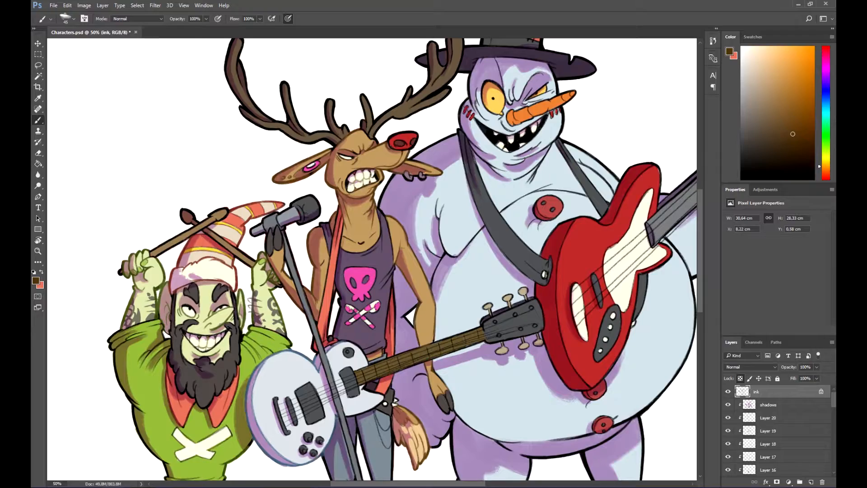
key("ctrl+s")
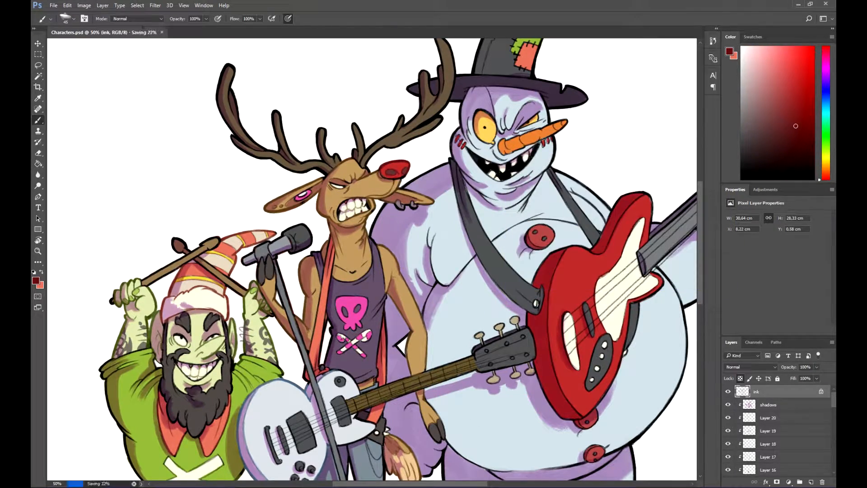
scroll(370, 257, "down", 3)
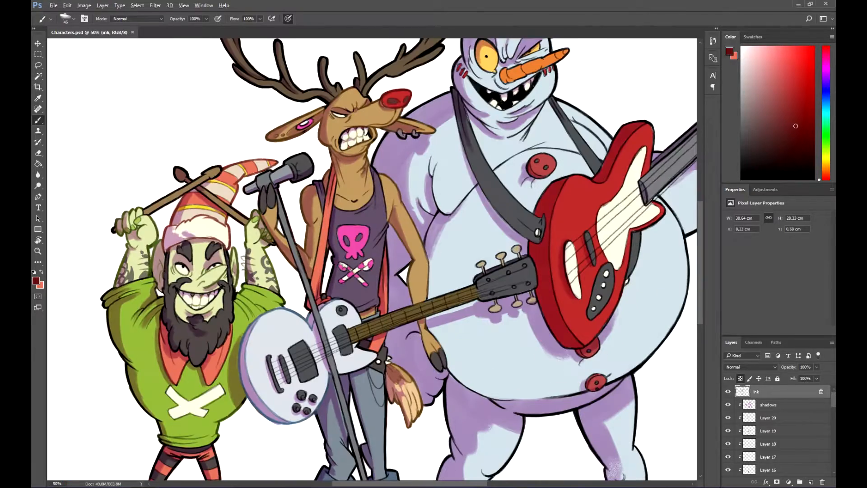
left_click(403, 273, "alt")
left_click_drag(338, 228, 352, 256)
left_click_drag(340, 266, 353, 280)
left_click_drag(356, 225, 369, 247)
key("ctrl+alt+z")
key("ctrl+alt+z")
key("ctrl+alt+z")
Recolour the ink outlines of the snowman's legs and lower belly in a dark blue based on its body colour.
left_click_drag(388, 102, 410, 96)
mouse_move(406, 99)
left_mouse_down()
mouse_move(380, 160)
mouse_move(355, 164)
left_mouse_up()
left_click(374, 154, "alt")
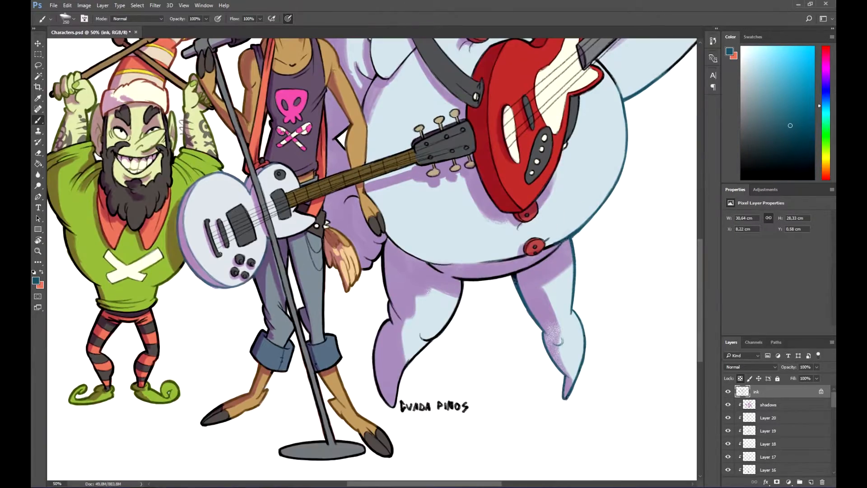
left_click_drag(514, 275, 431, 339)
mouse_move(385, 242)
left_mouse_down()
mouse_move(375, 384)
mouse_move(398, 392)
left_mouse_up()
left_click_drag(508, 274, 537, 264)
left_click_drag(568, 239, 537, 264)
left_click_drag(407, 203, 392, 279)
Recolour the ink lines of the snowman's torso and chest folds in dark blue with a smaller brush.
key("bracketleft")
key("bracketleft")
key("bracketleft")
key("bracketleft")
key("bracketleft")
left_click_drag(330, 272, 344, 271)
left_click_drag(332, 204, 330, 225)
left_click_drag(362, 151, 347, 176)
left_click_drag(356, 99, 360, 144)
left_click_drag(334, 202, 322, 213)
left_click_drag(371, 154, 396, 128)
left_click_drag(384, 158, 406, 240)
left_click_drag(347, 139, 394, 113)
left_click_drag(439, 191, 506, 171)
mouse_move(465, 163)
left_mouse_down()
mouse_move(474, 152)
mouse_move(380, 309)
left_mouse_up()
Recolour the ink lines of the snowman's fretting hand, raised arm and shoulder in dark blue.
mouse_move(587, 308)
left_mouse_down()
mouse_move(600, 329)
mouse_move(594, 310)
left_mouse_up()
mouse_move(610, 270)
left_mouse_down()
mouse_move(591, 296)
mouse_move(651, 287)
left_mouse_up()
left_click_drag(651, 287, 604, 357)
mouse_move(590, 248)
left_mouse_down()
mouse_move(571, 262)
mouse_move(605, 250)
left_mouse_up()
left_click_drag(430, 266, 471, 297)
Recolour the ink lines of the snowman's neck, chin, head outline and brow wrinkles in dark blue.
left_click_drag(335, 272, 355, 288)
left_click_drag(362, 281, 404, 262)
left_click_drag(421, 226, 415, 257)
left_click_drag(407, 268, 389, 297)
left_click_drag(326, 197, 317, 248)
left_click_drag(366, 208, 377, 222)
left_click_drag(380, 214, 394, 193)
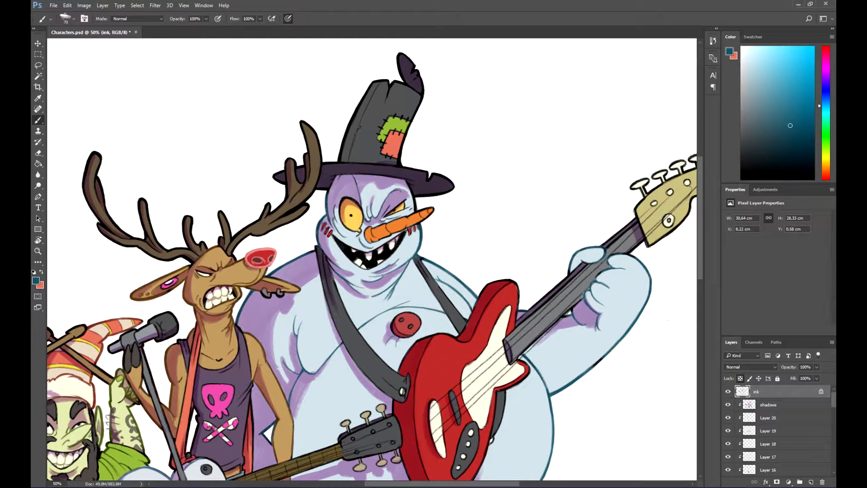
Recolour the ink lines of the snowman's carrot nose in a dark brown based on its orange.
left_click(394, 228, "alt")
left_click(36, 281)
left_click(592, 224)
left_click(701, 149)
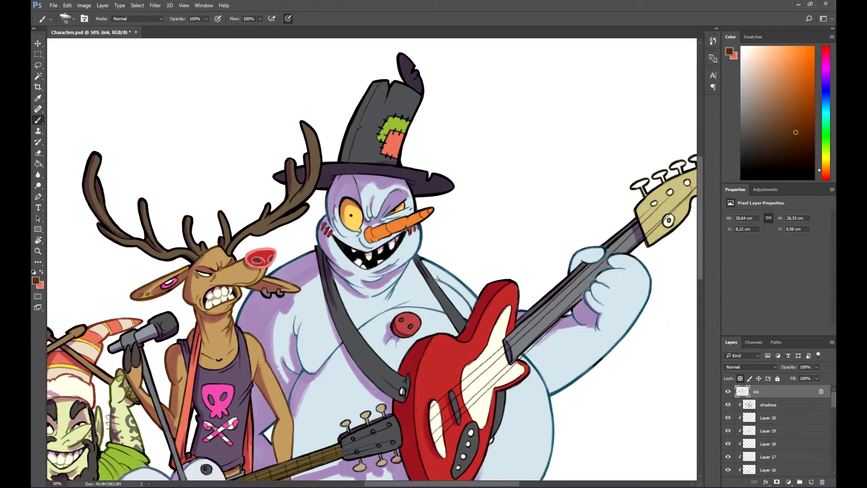
left_click_drag(377, 226, 432, 207)
left_click_drag(432, 214, 377, 241)
left_click_drag(406, 253, 383, 285)
Recolour the ink lines of the red bass guitar's headstock in a dark olive based on its yellow fill.
left_click(650, 226, "alt")
left_click(36, 280)
left_click(588, 222)
left_click(703, 150)
left_click_drag(682, 189, 650, 207)
mouse_move(625, 226)
left_mouse_down()
mouse_move(613, 244)
mouse_move(626, 278)
left_mouse_up()
left_click_drag(626, 278, 697, 223)
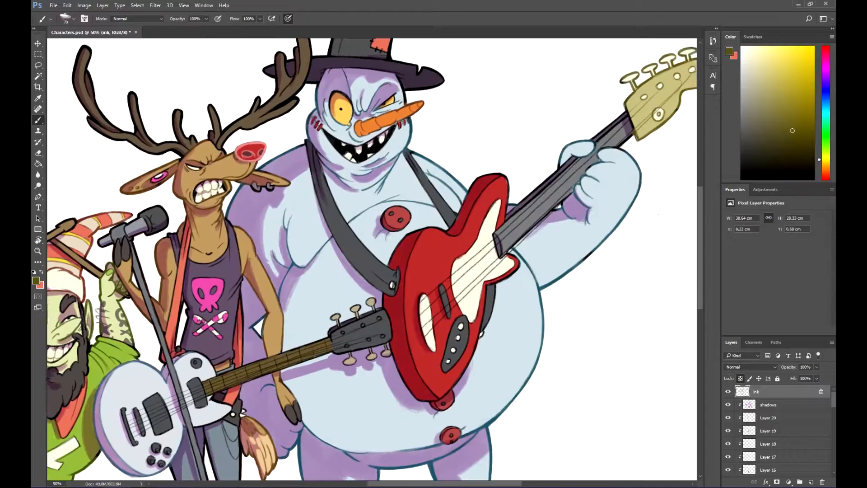